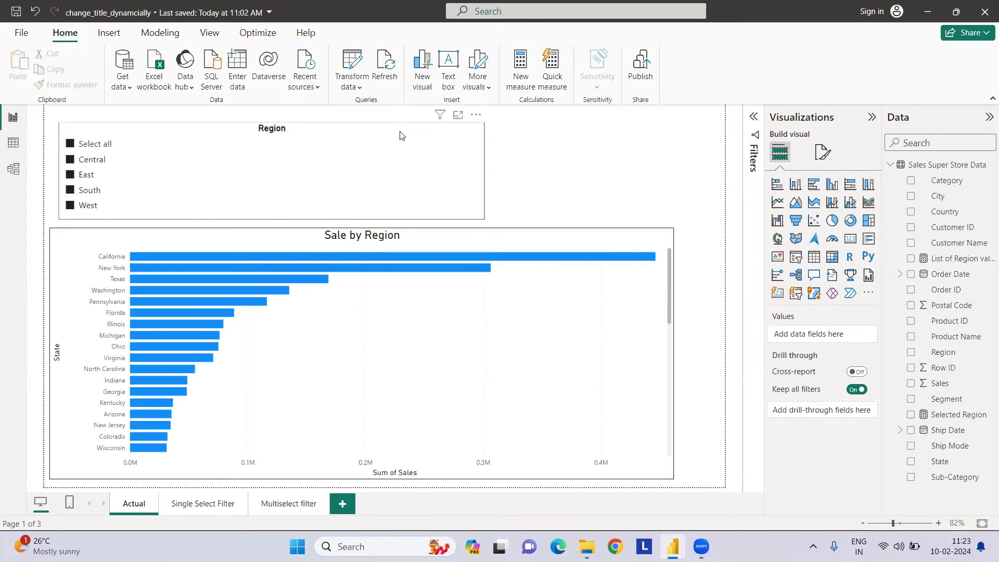
Step: Filter the Actual page's Region slicer to South, then switch to the Single Select Filter page
click(443, 153)
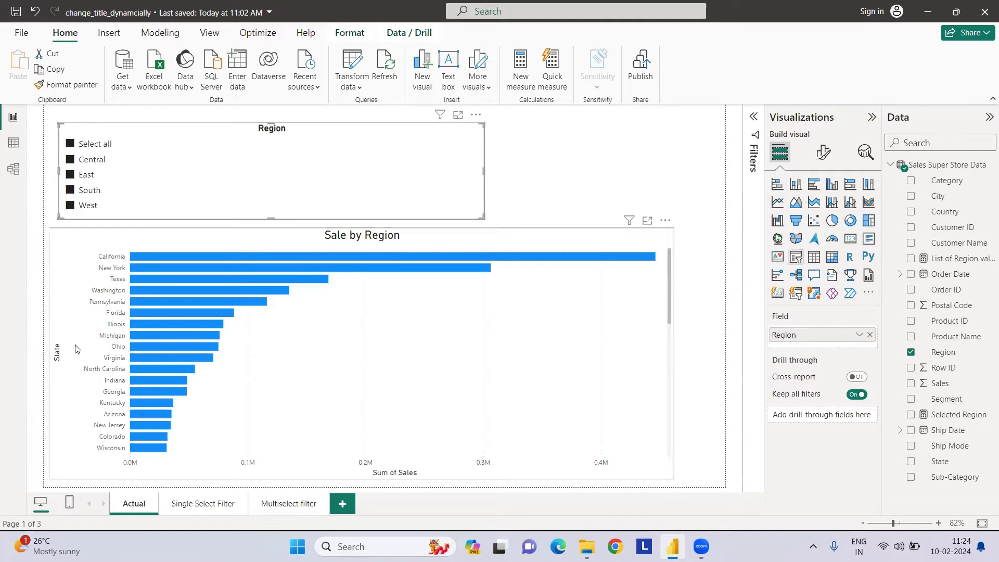
click(73, 160)
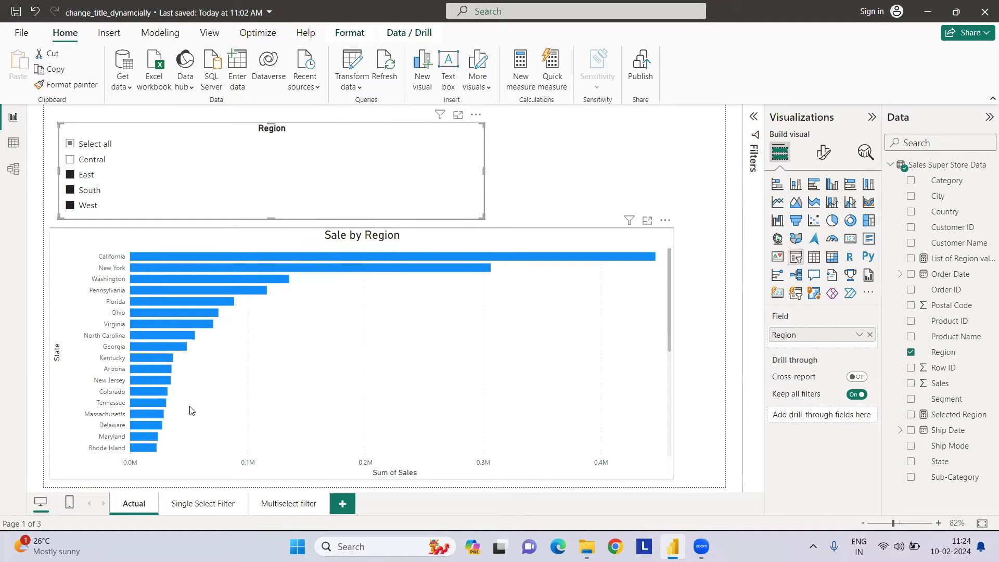
click(71, 144)
click(71, 145)
click(71, 145)
click(71, 175)
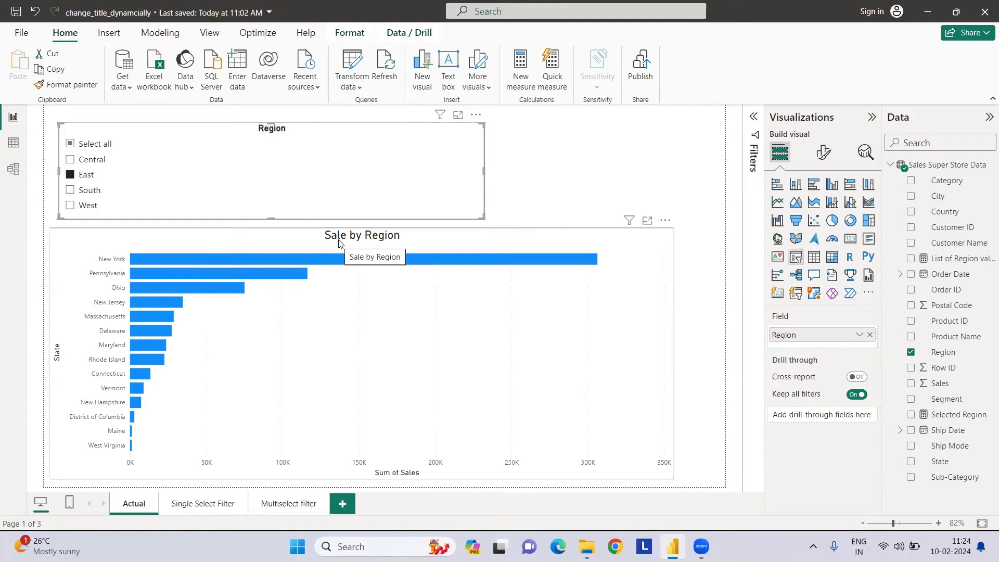
click(89, 189)
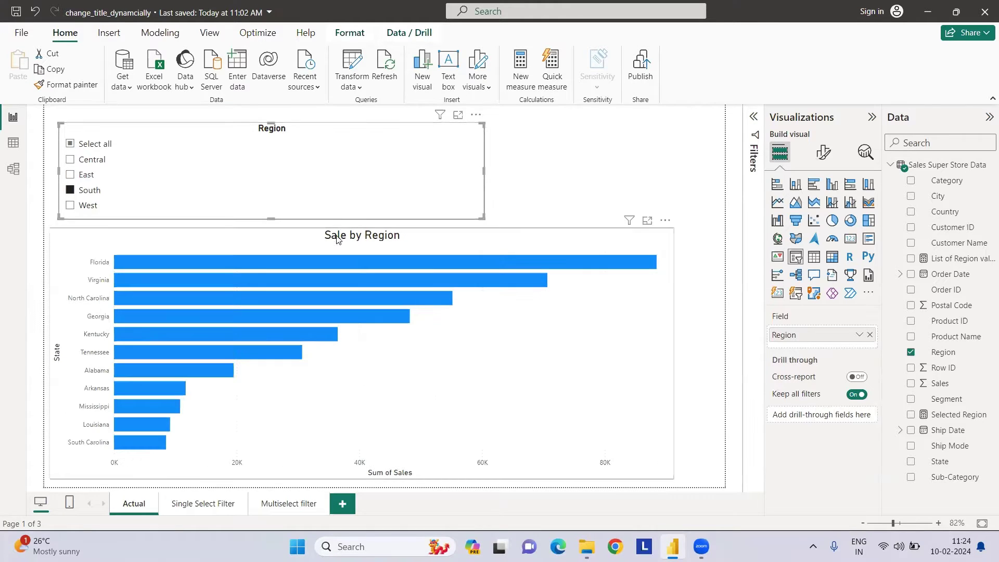
click(204, 504)
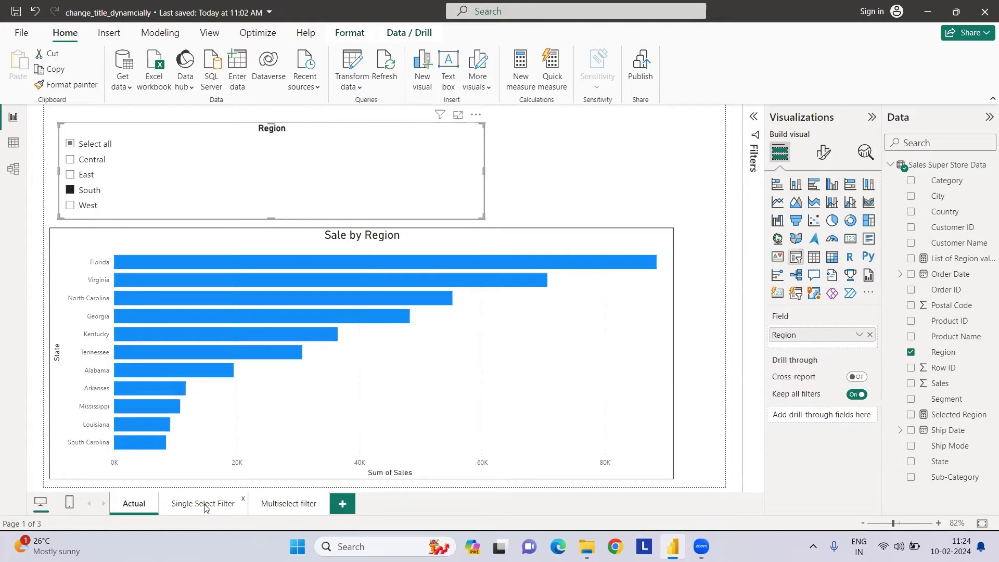
Step: Set the Region slicer to East after briefly trying Central
click(70, 144)
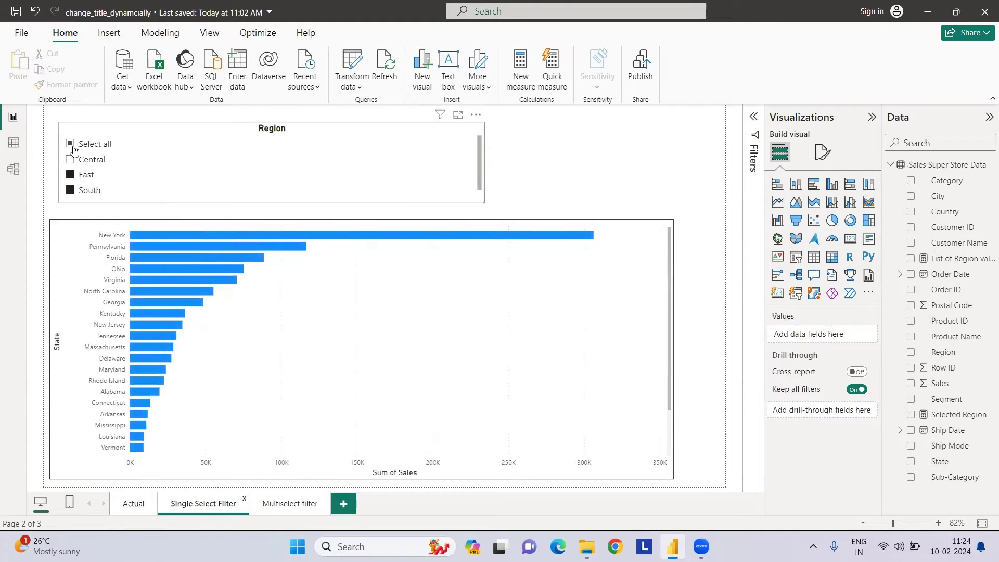
click(70, 160)
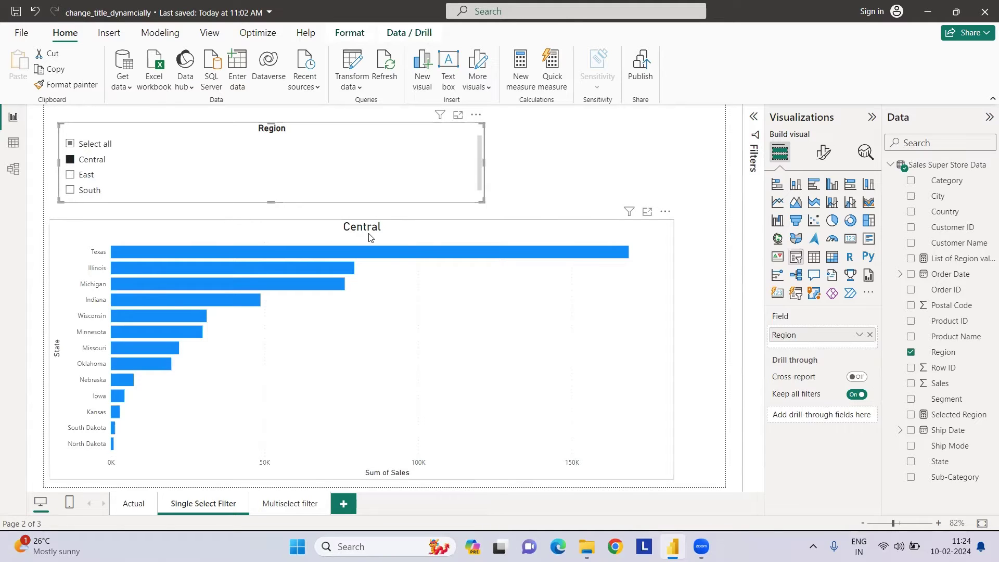
click(70, 175)
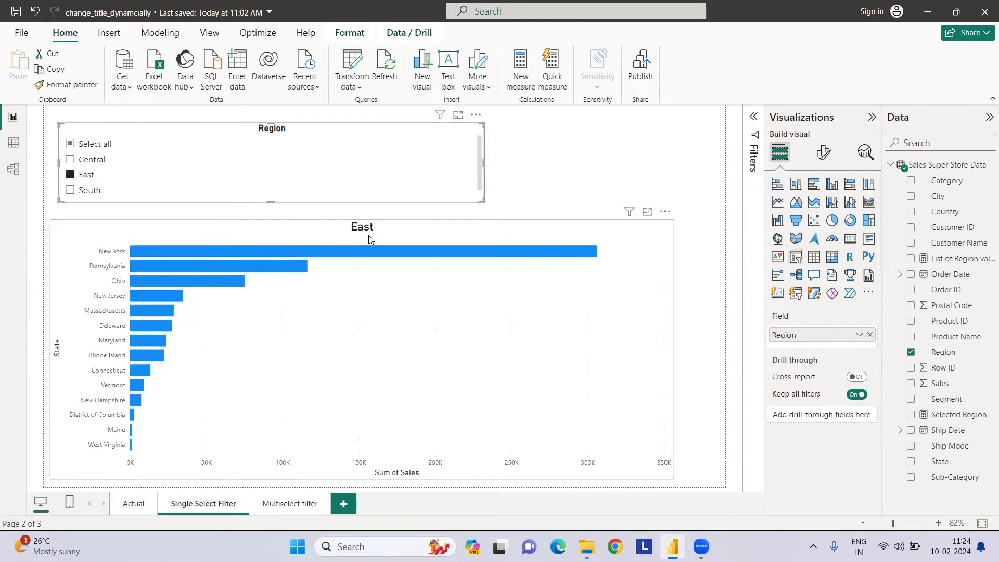
Step: Inspect the Selected Region measure's SELECTEDVALUE formula, then deselect the chart
click(660, 256)
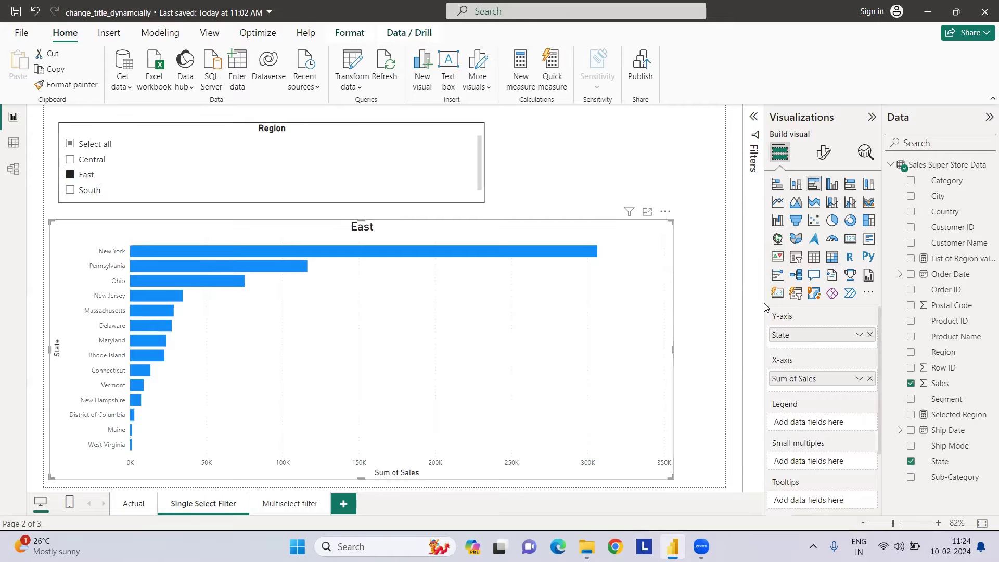
click(945, 414)
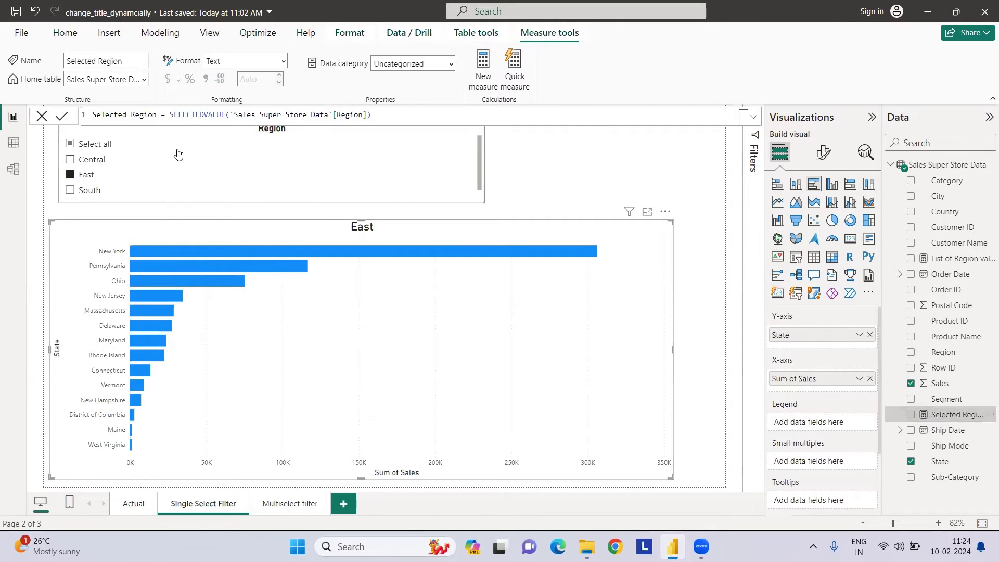
double_click(188, 116)
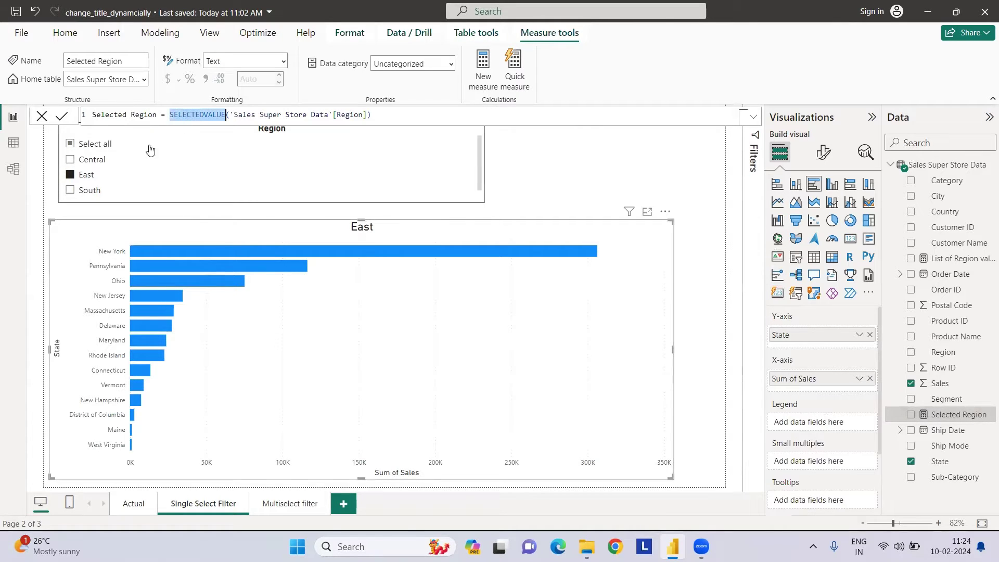
click(385, 116)
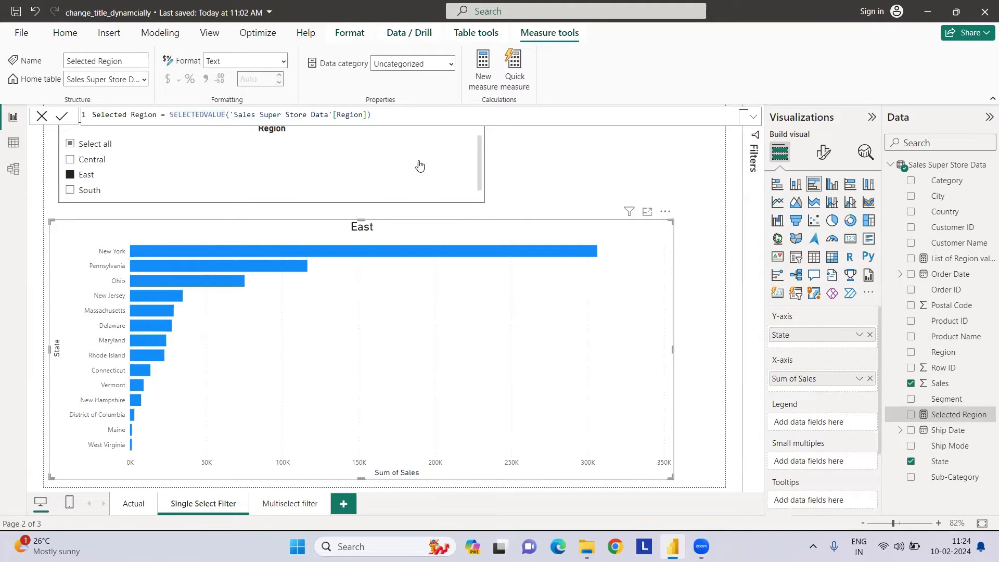
click(573, 193)
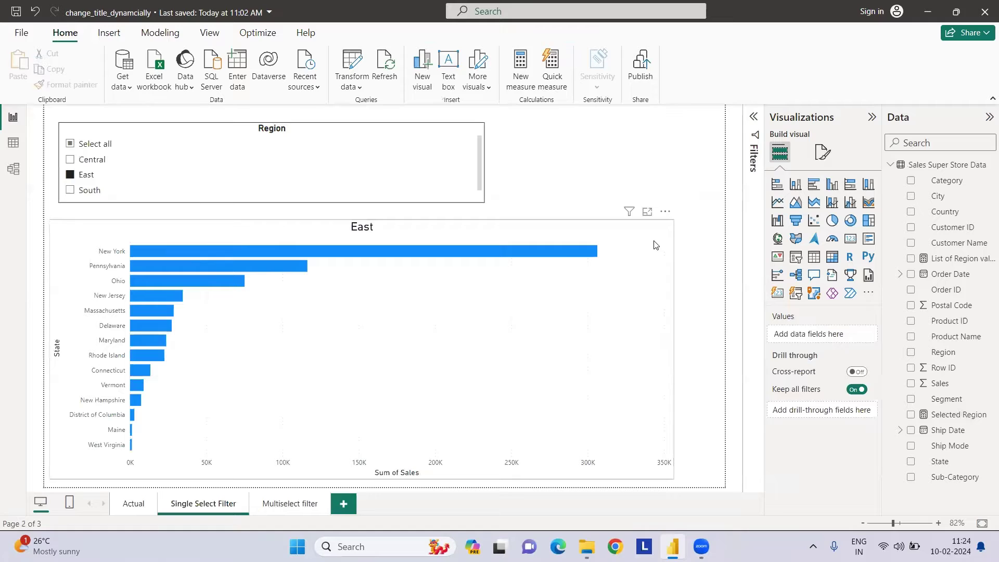
Step: Base the chart title text on the Selected Region field value, then test it with Central
click(654, 244)
click(822, 152)
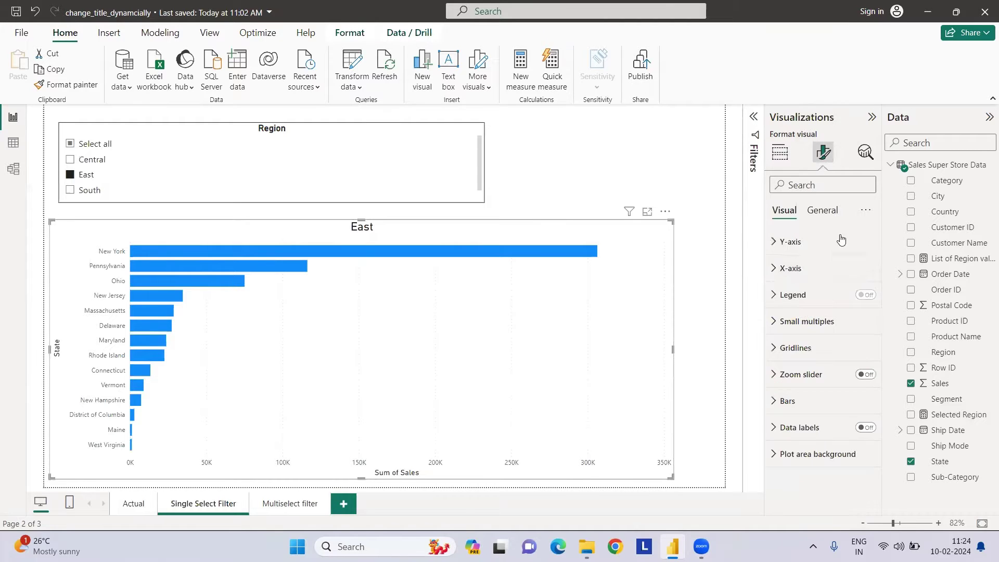
click(823, 210)
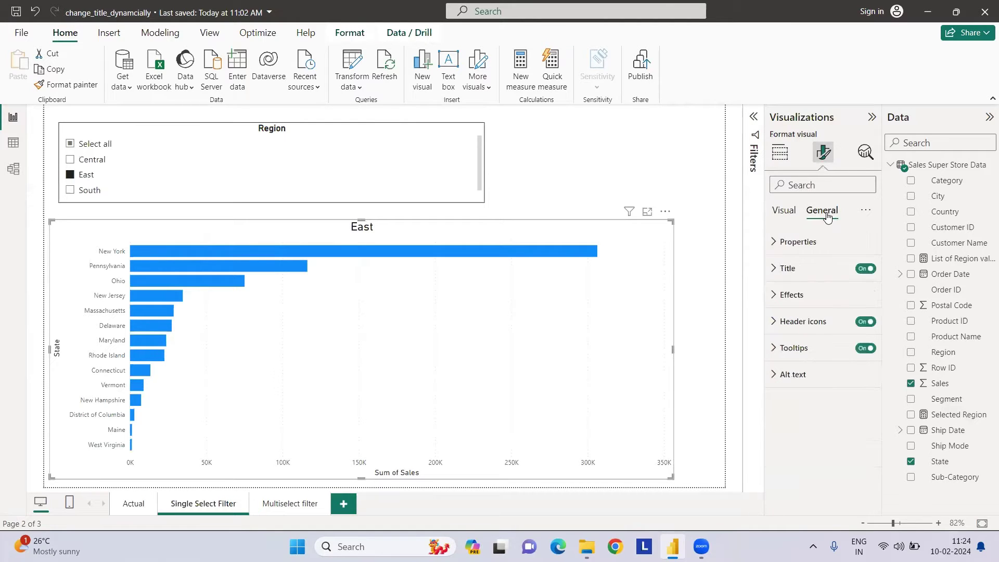
click(790, 269)
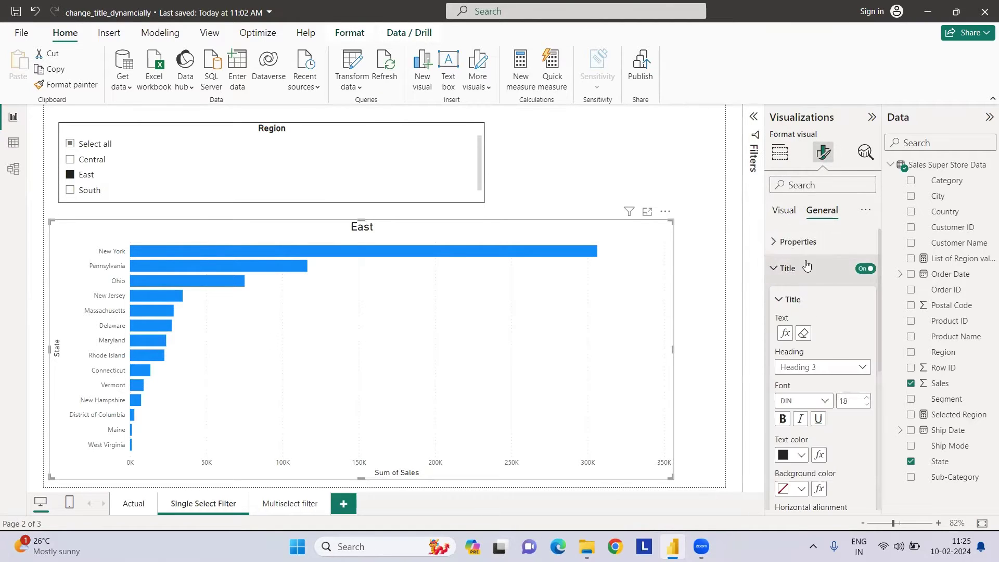
click(786, 334)
click(289, 180)
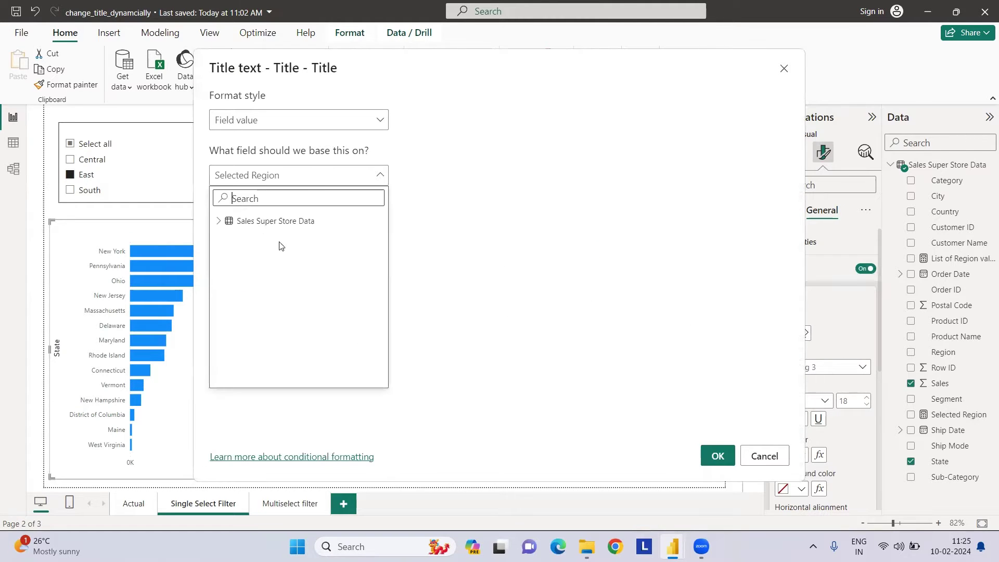
click(217, 224)
scroll(260, 292, down, 3)
click(260, 341)
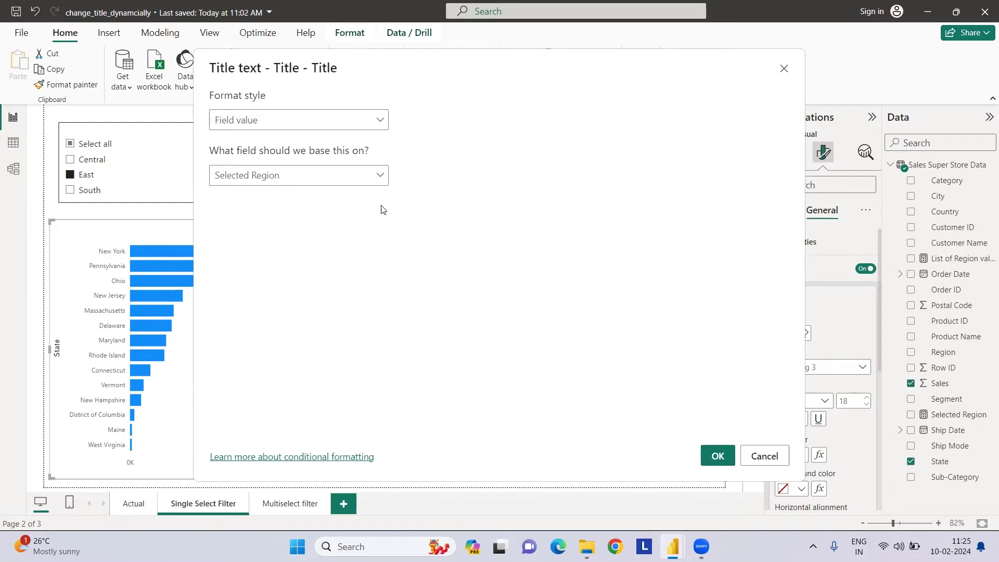
click(717, 457)
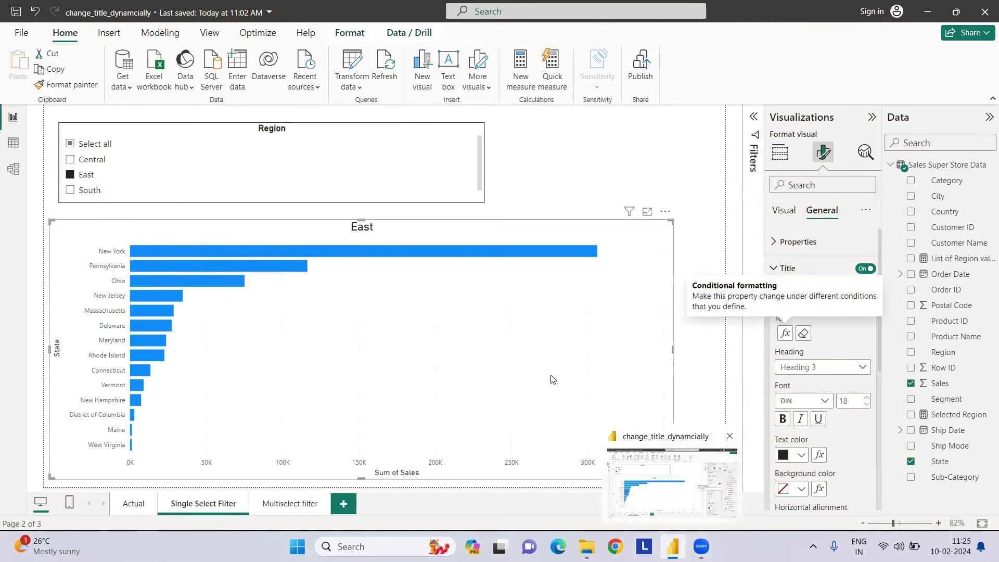
click(71, 159)
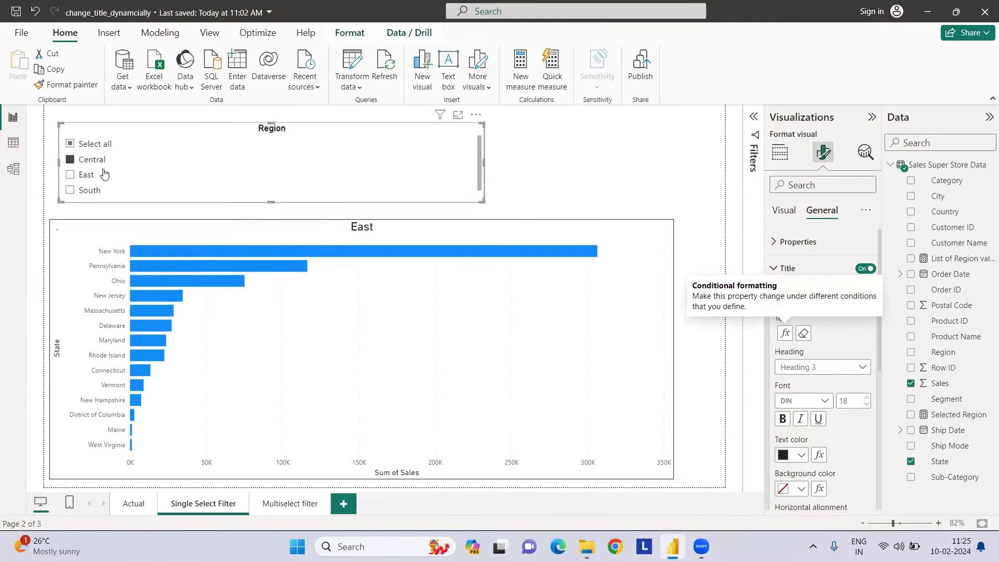
Step: Add East to Central in the slicer, then go to the Multiselect filter page
ctrl+click(71, 175)
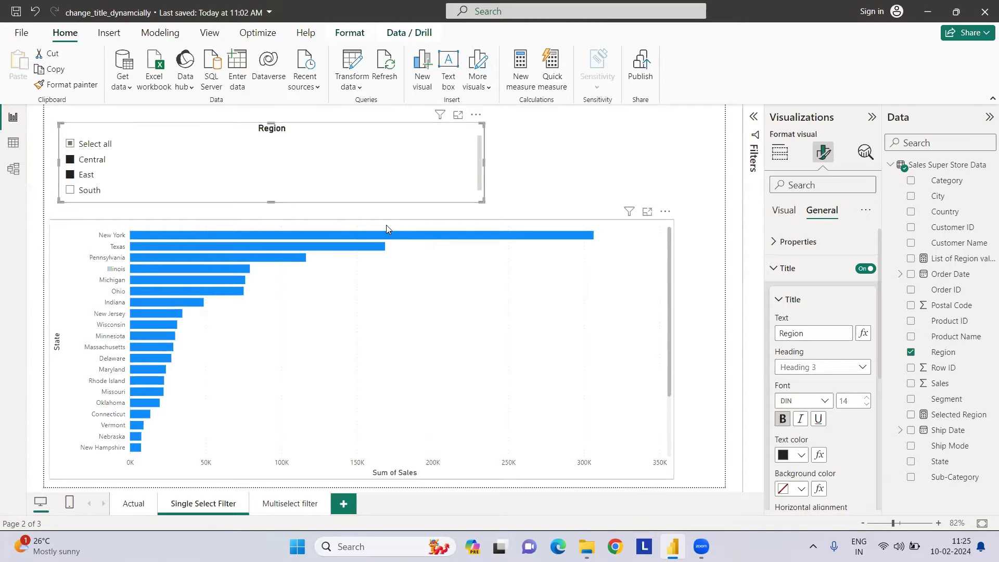
click(279, 506)
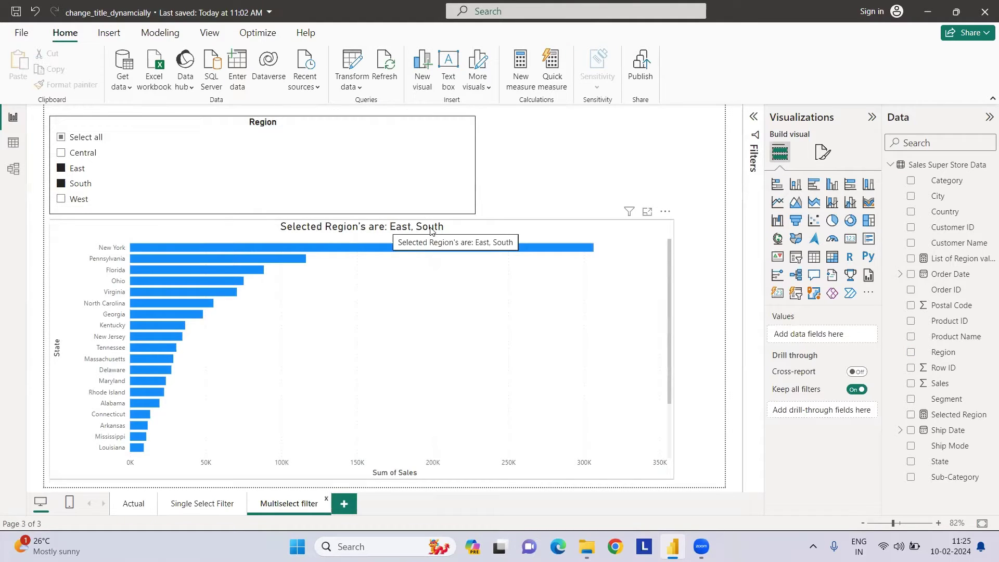
Step: Select all regions in the slicer and deselect it
click(61, 138)
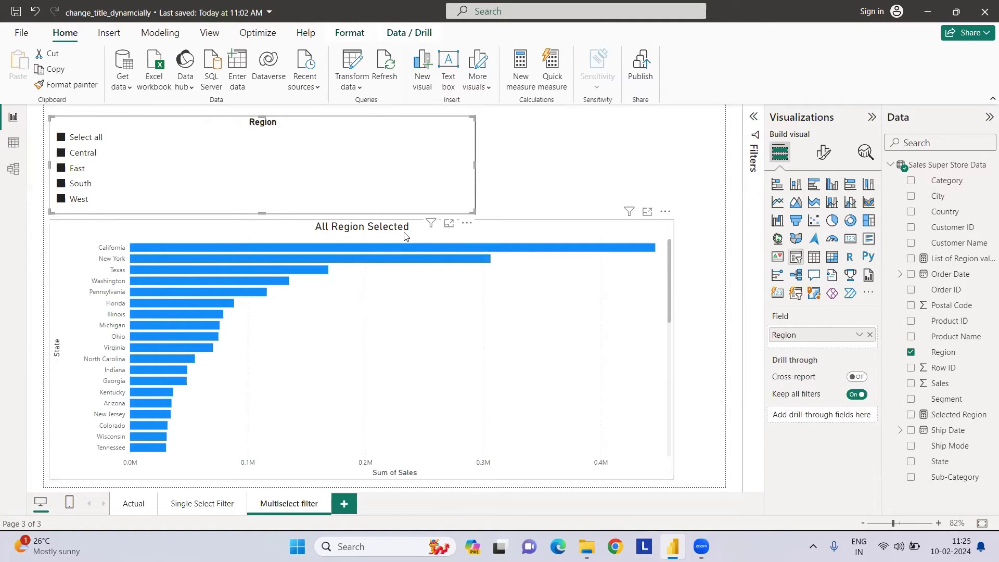
click(592, 186)
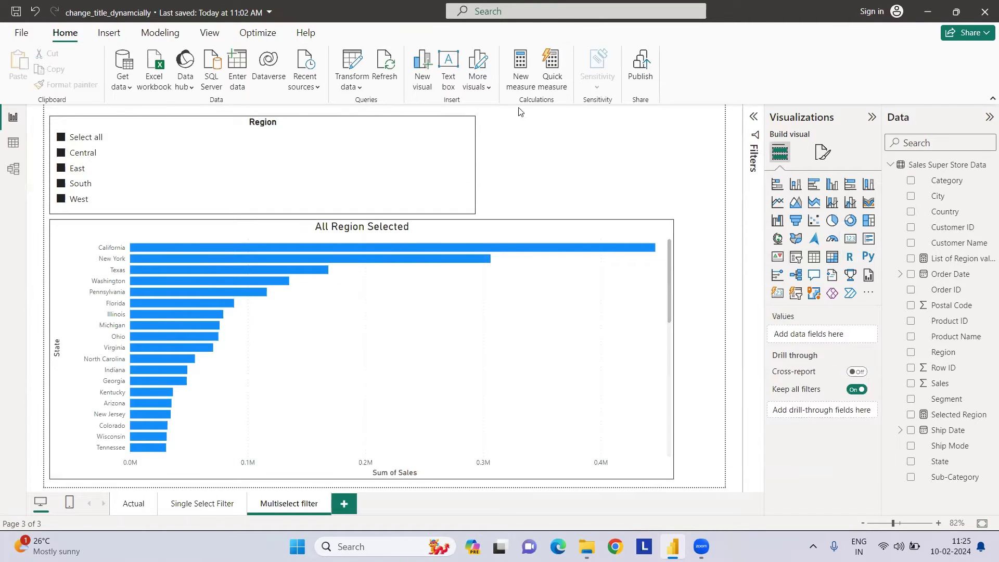
Step: Set up a Concatenated list of values quick measure on Region, truncating after 4 values
click(548, 86)
click(596, 220)
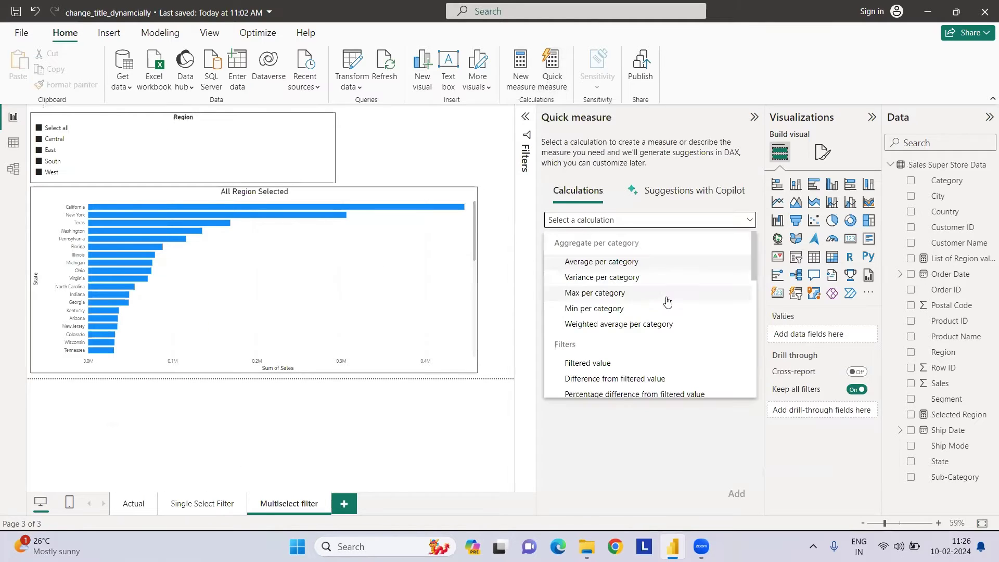
scroll(607, 356, down, 10)
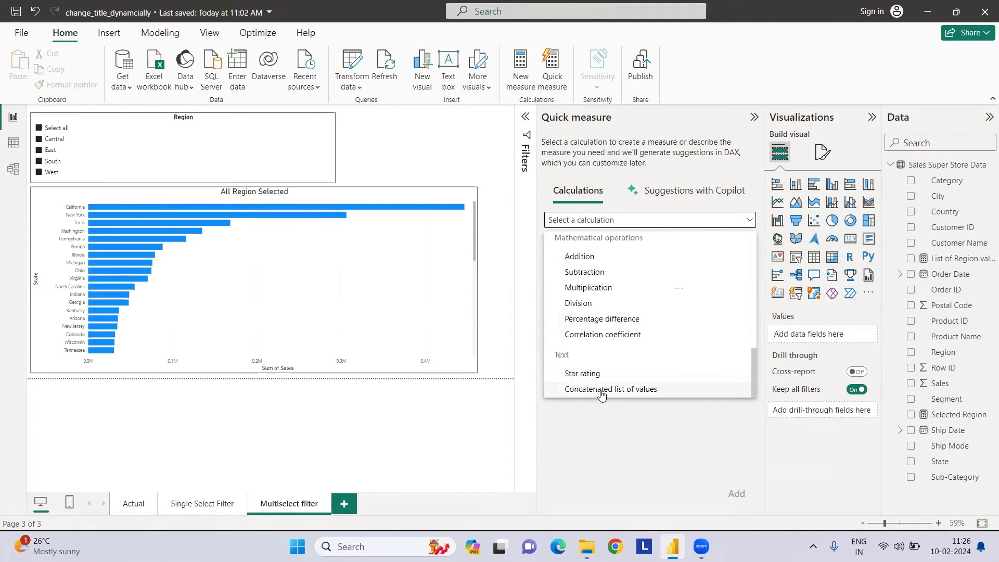
click(602, 391)
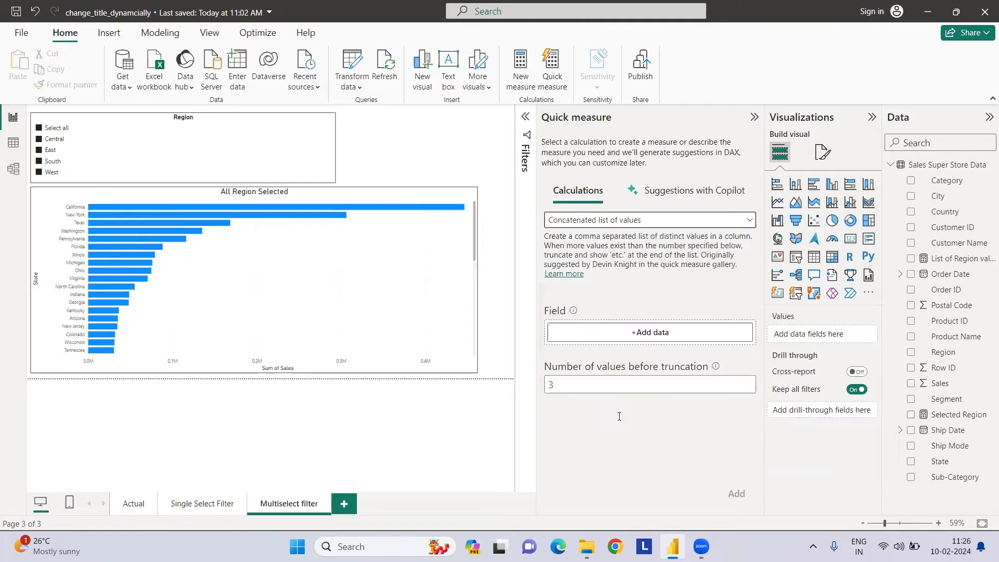
click(618, 346)
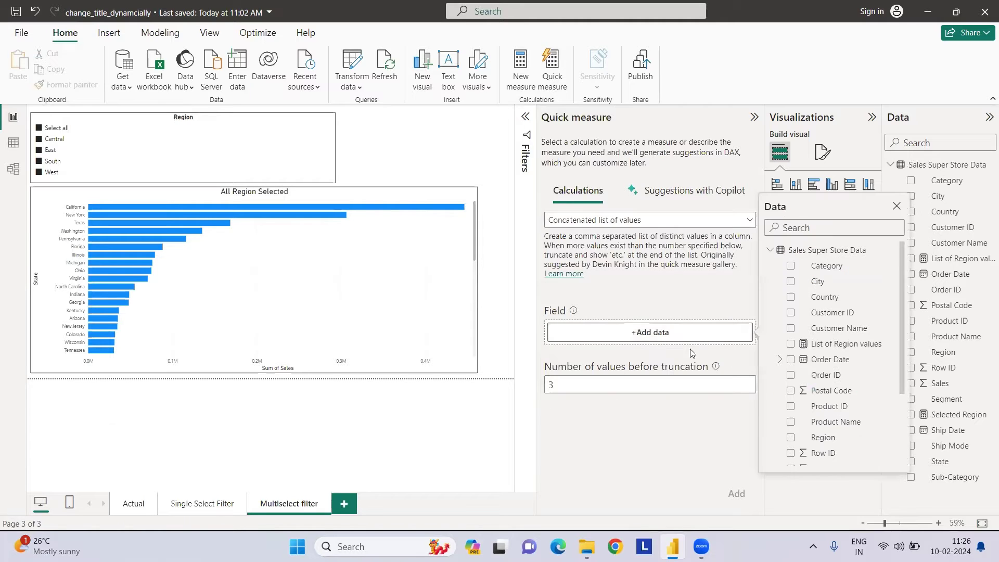
click(790, 437)
click(577, 383)
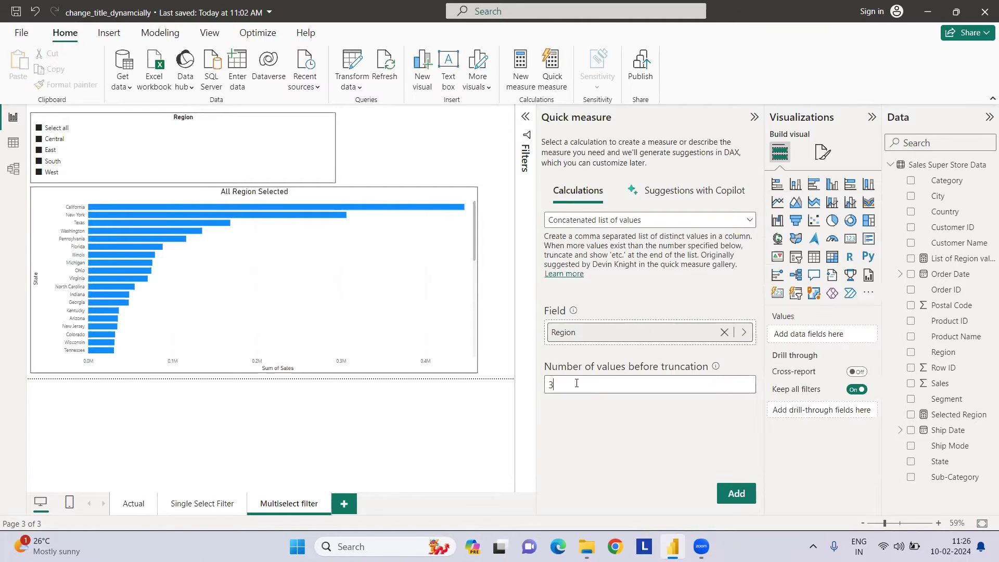
key(BackSpace)
text(4)
Step: Create the quick measure and change its IF condition from '>' to '>=' against the limit of 4
click(734, 495)
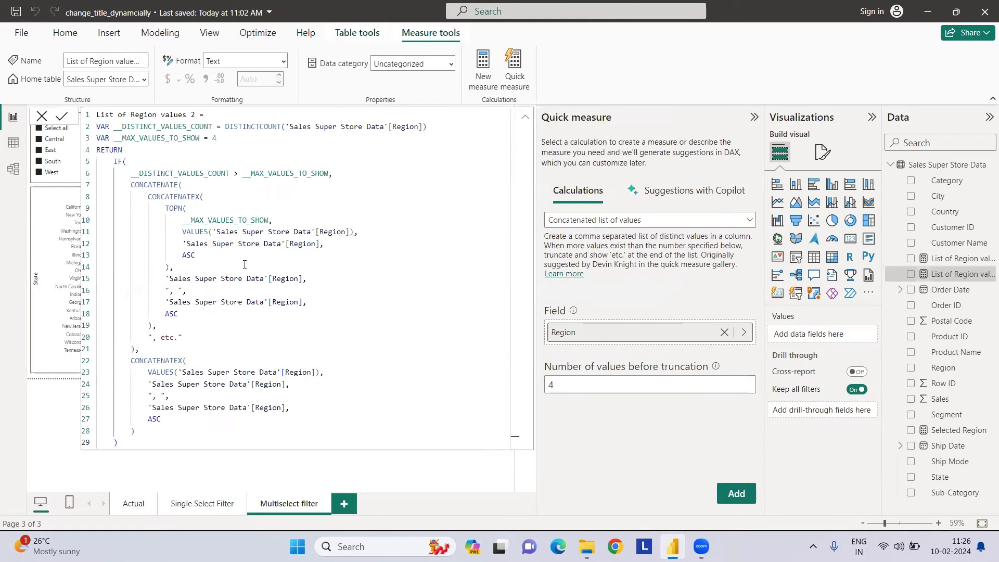
click(514, 68)
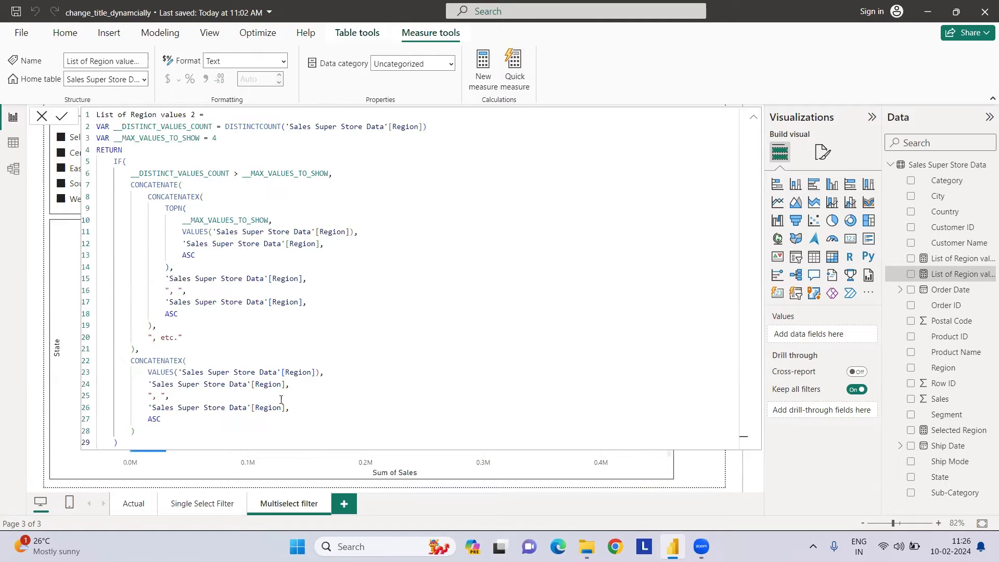
double_click(200, 137)
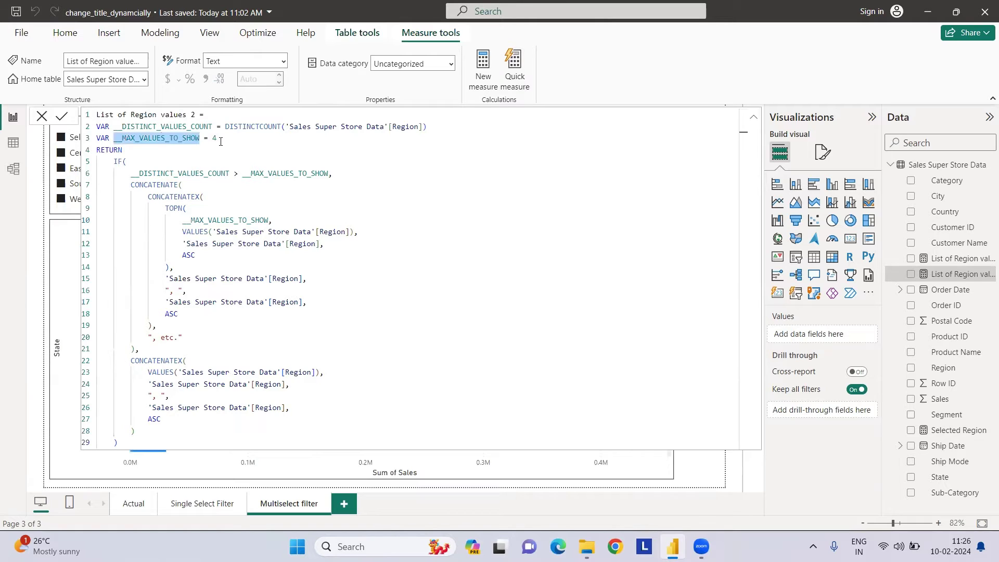
drag(218, 138, 209, 138)
double_click(153, 128)
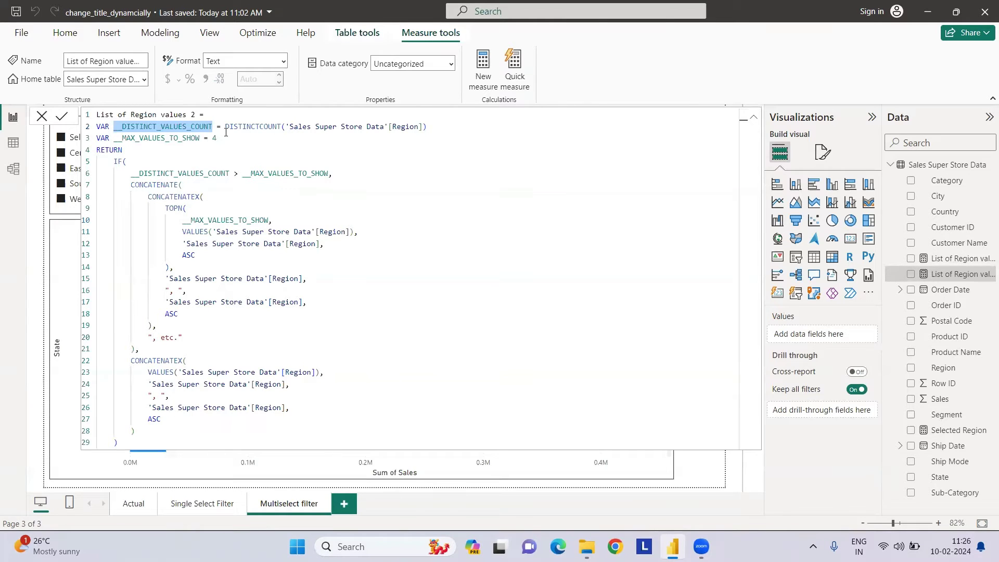
click(239, 174)
text(=)
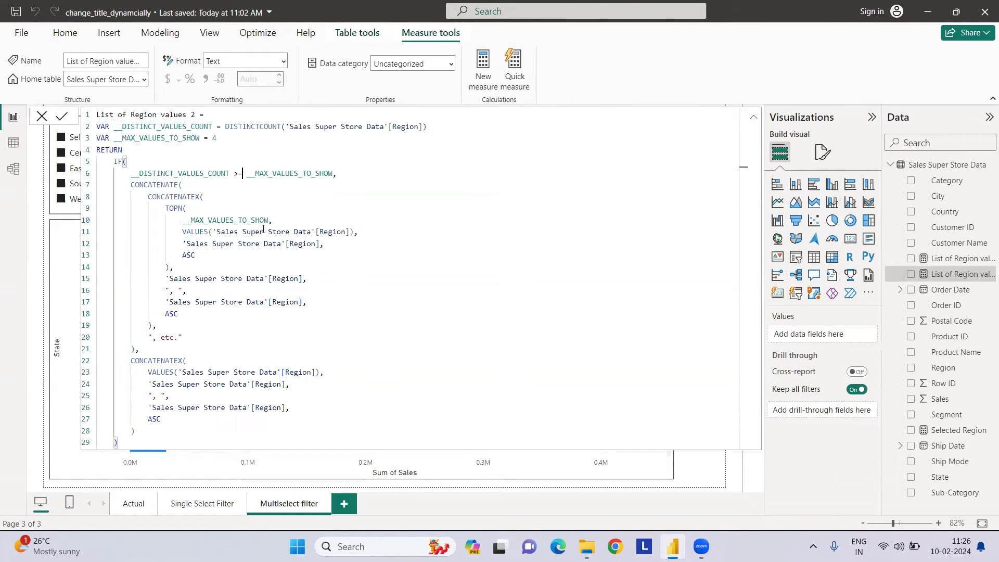
click(136, 351)
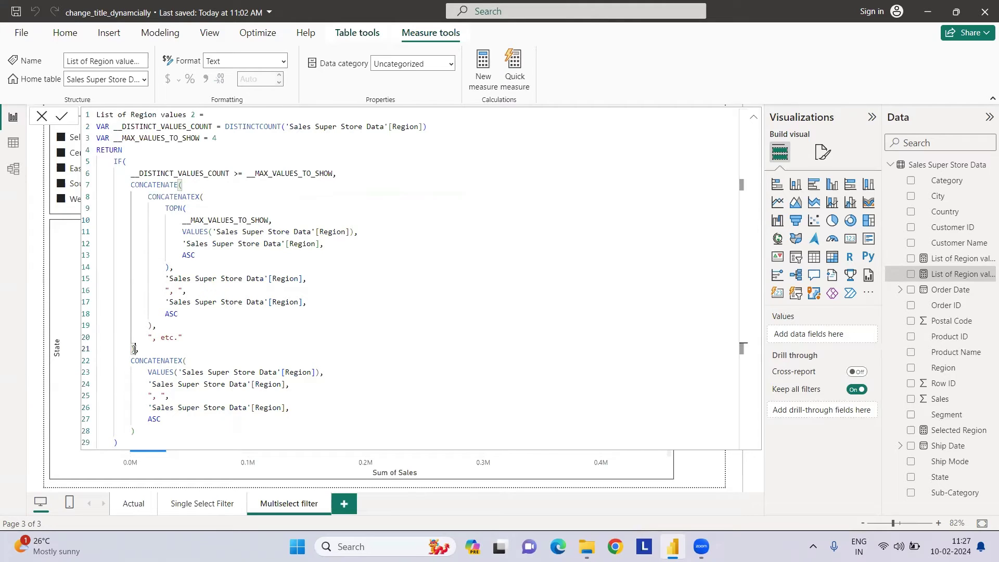
Step: Replace the CONCATENATE block with the text "All region"
drag(135, 350, 94, 186)
key(Delete)
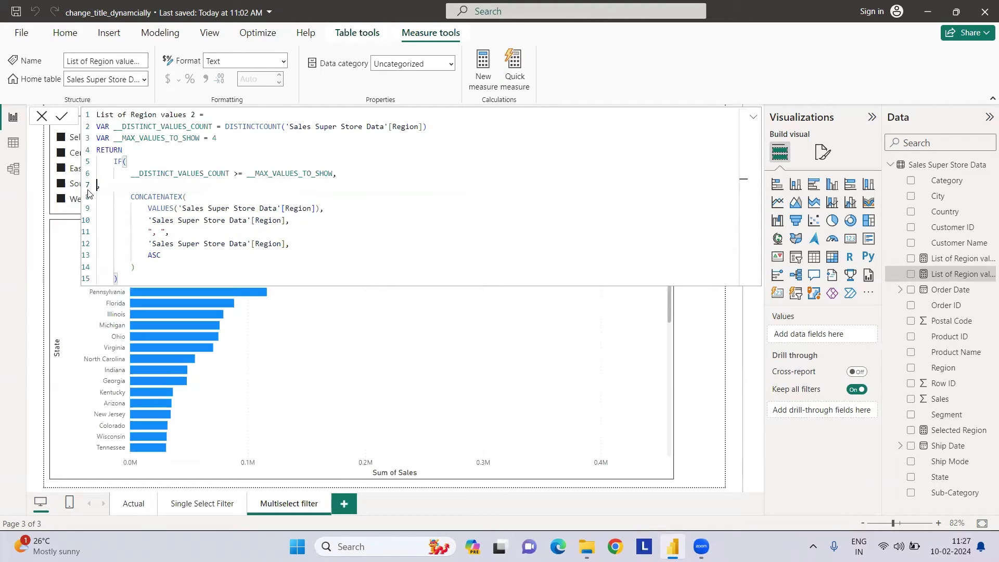
text("All )
text(region are)
text( slect)
key(BackSpace)
key(BackSpace)
key(BackSpace)
key(BackSpace)
key(BackSpace)
key(BackSpace)
key(BackSpace)
key(BackSpace)
key(BackSpace)
text(")
Step: Wrap the CONCATENATEX list in CONCATENATE("Region Selected:", …) on a new line
click(159, 186)
key(shift+Return)
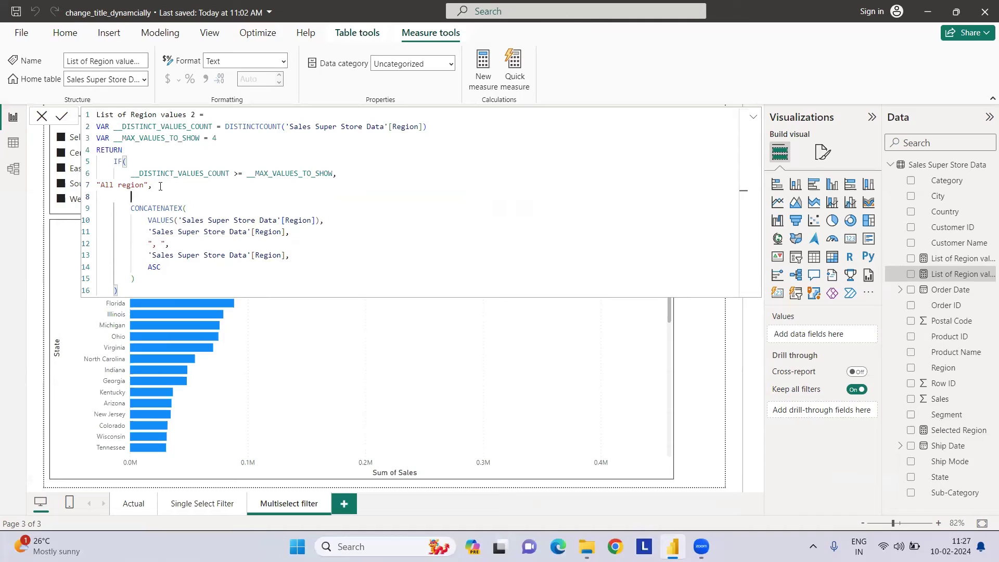
text(con)
key(Tab)
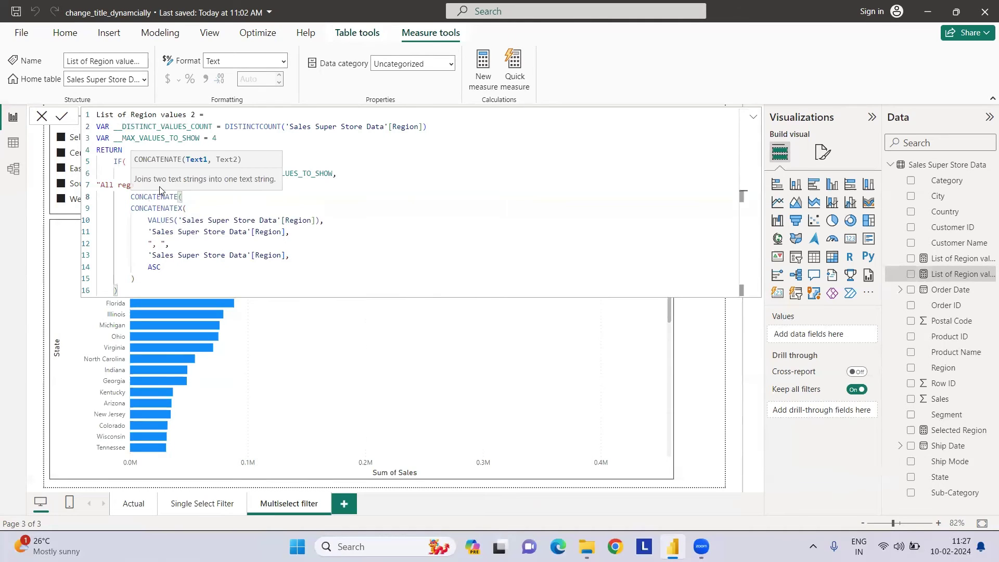
text("Region Selected:",)
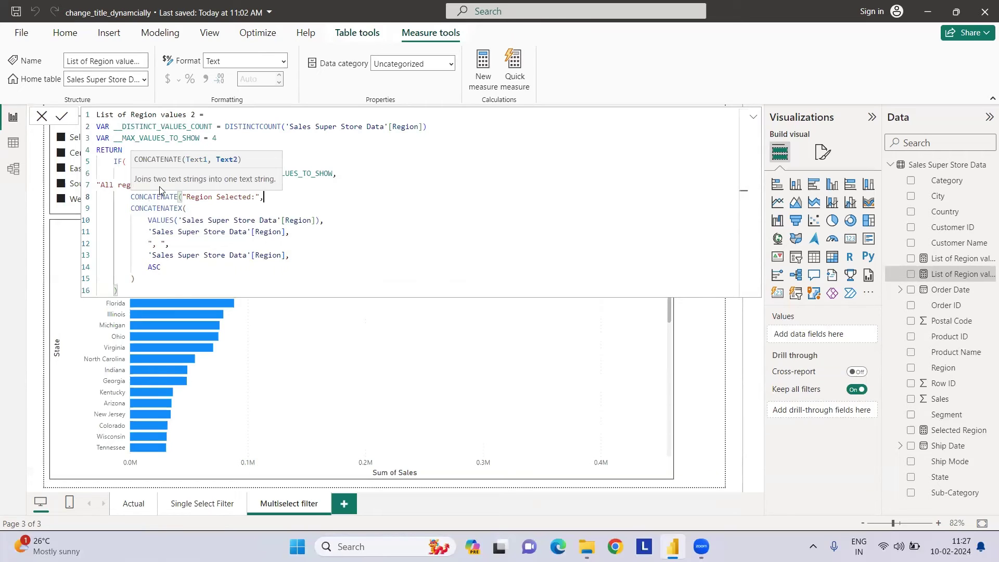
click(155, 277)
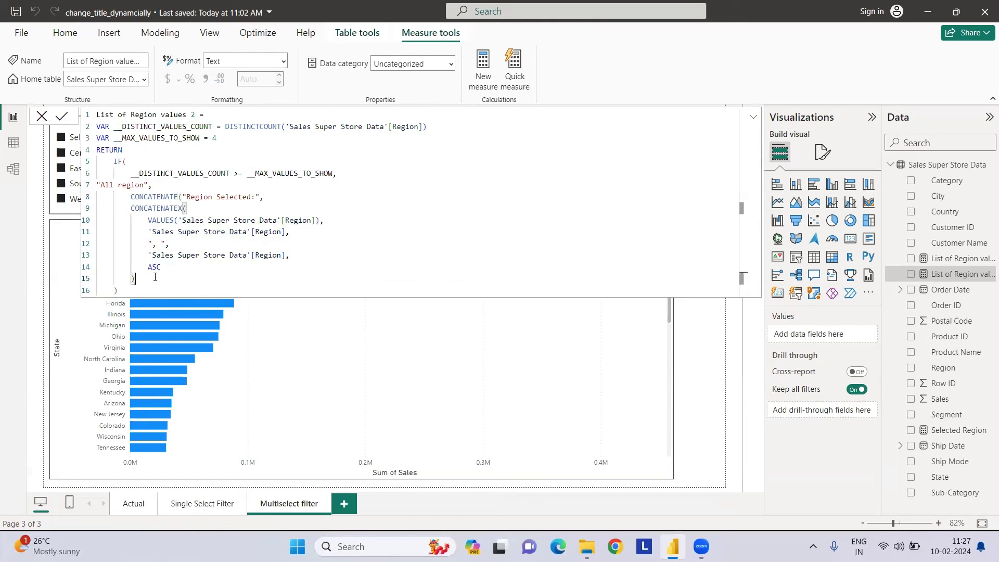
text())
click(135, 290)
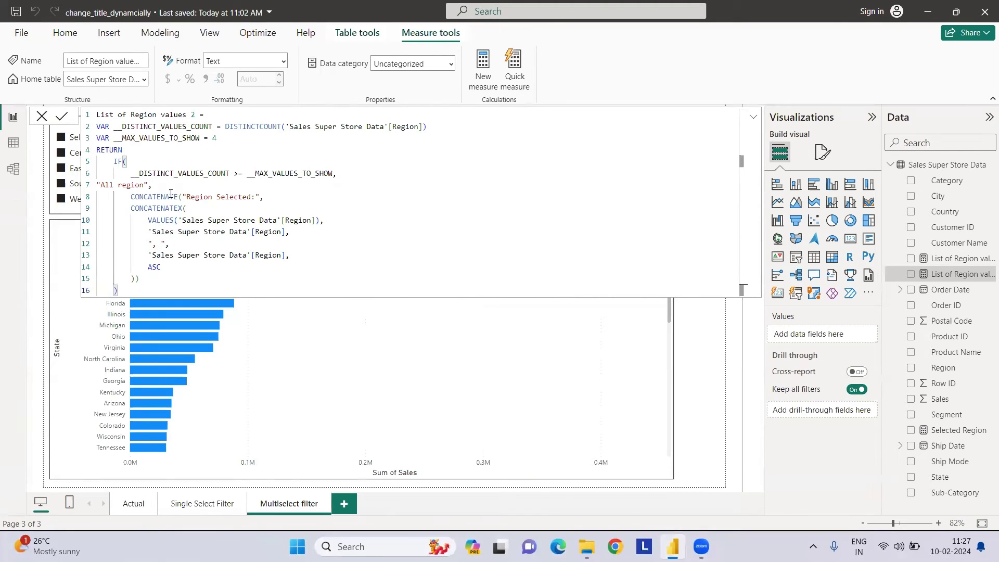
Step: Rename the measure to 'List of Region values remake' and commit it
click(195, 116)
key(BackSpace)
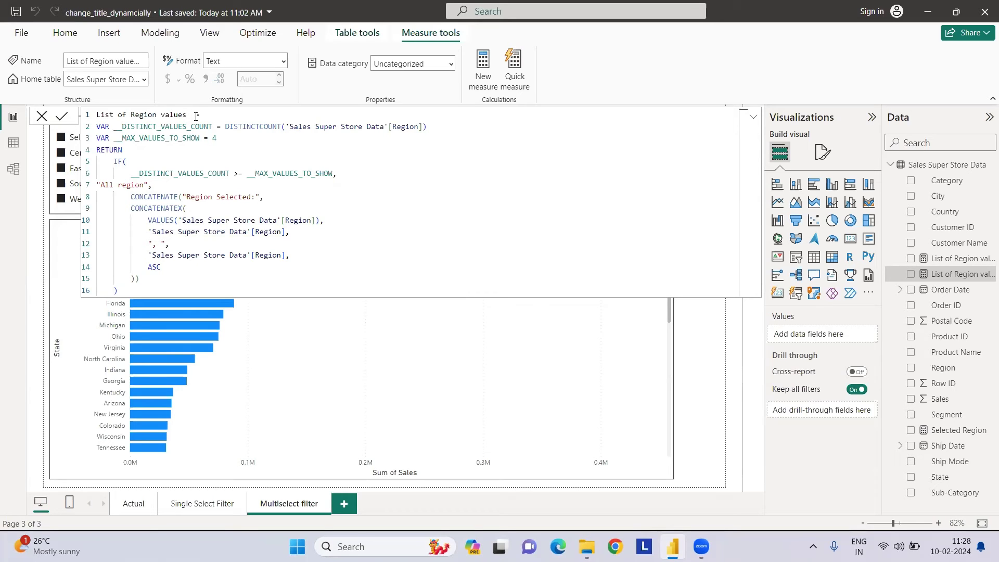
text(remake =)
click(65, 117)
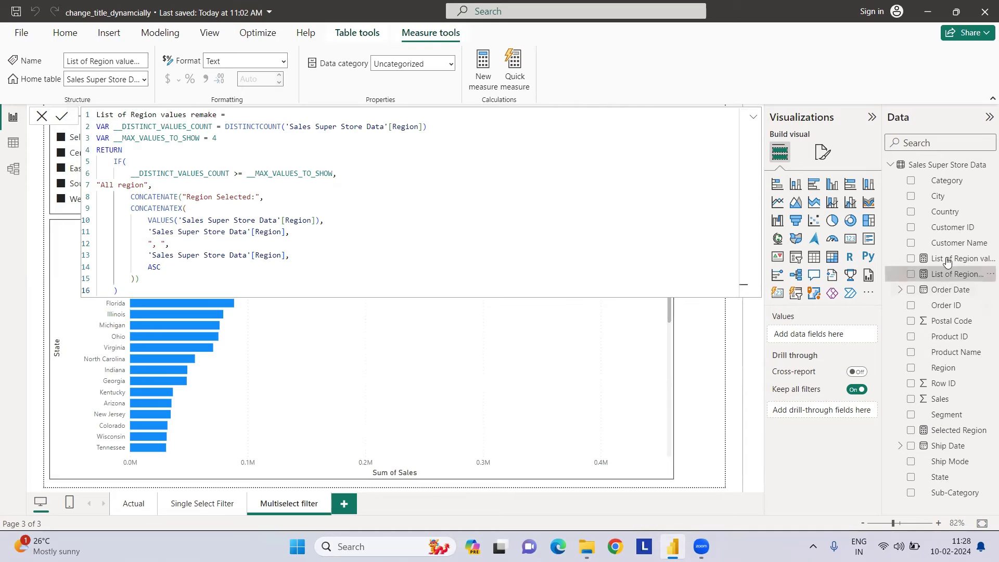
Step: Open the chart's title settings and remove the existing title text formatting rule
click(951, 293)
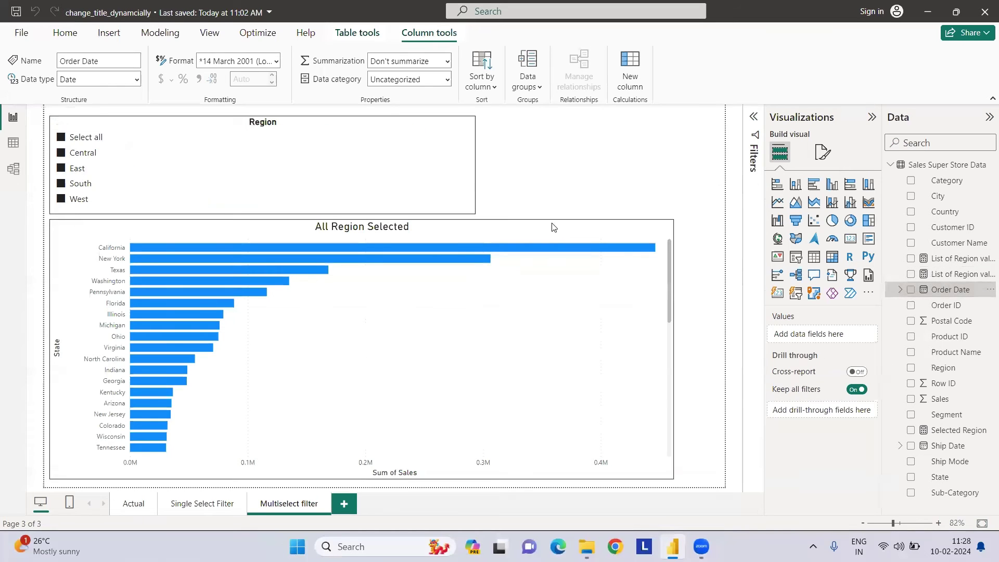
click(823, 152)
click(822, 211)
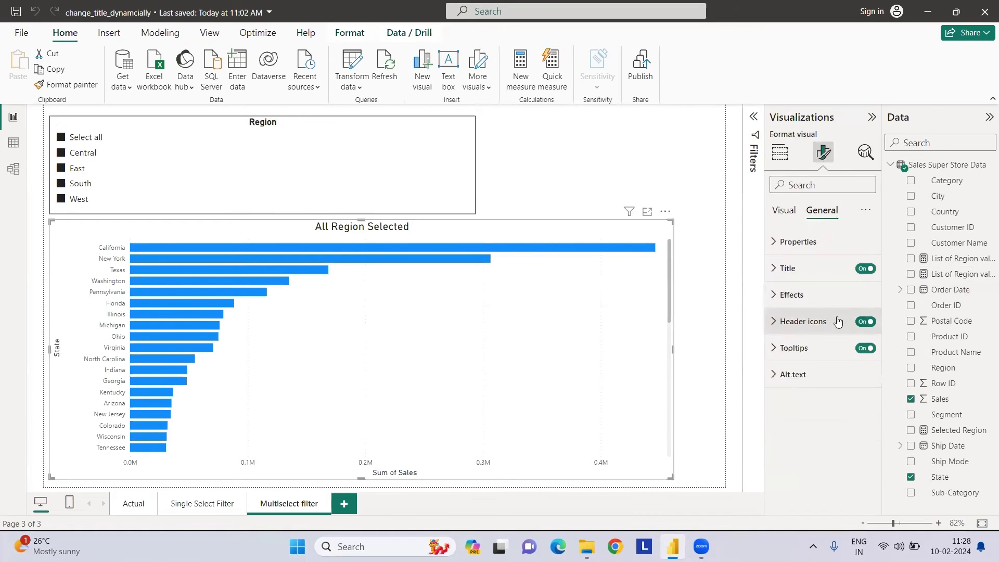
click(834, 279)
click(803, 333)
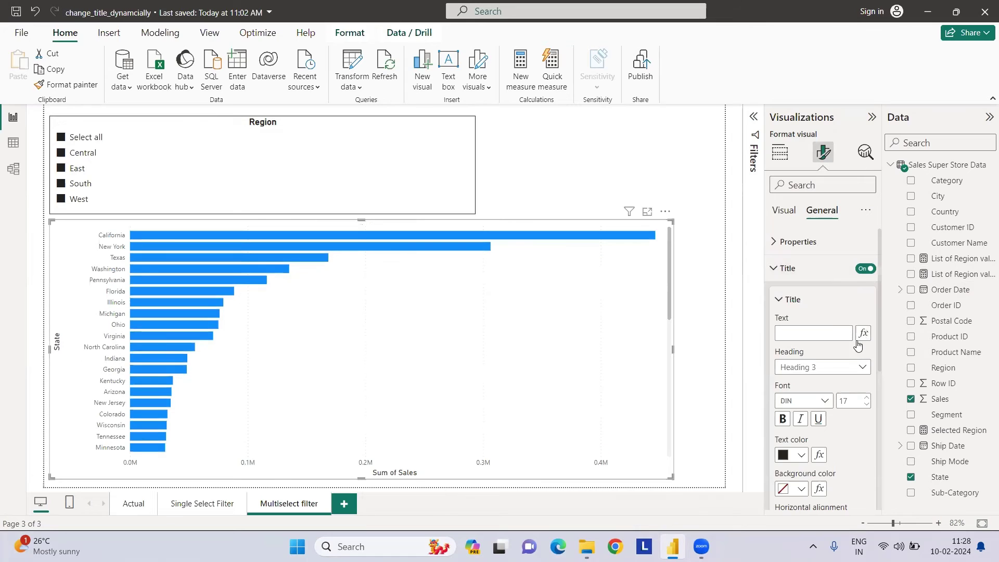
Step: Base the title text on the List of Region values remake field, then select Central and East
click(324, 178)
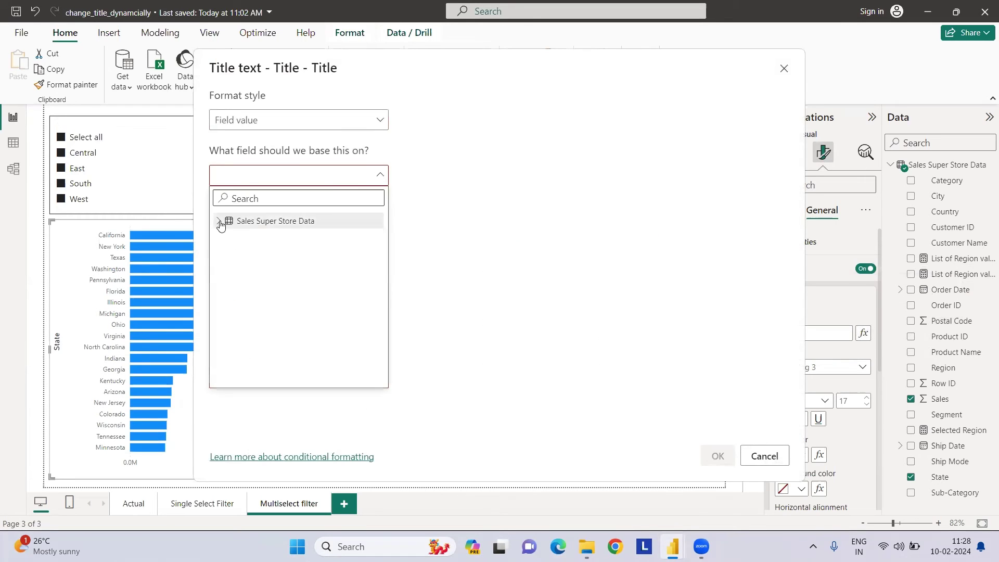
click(276, 220)
scroll(275, 310, down, 2)
click(276, 278)
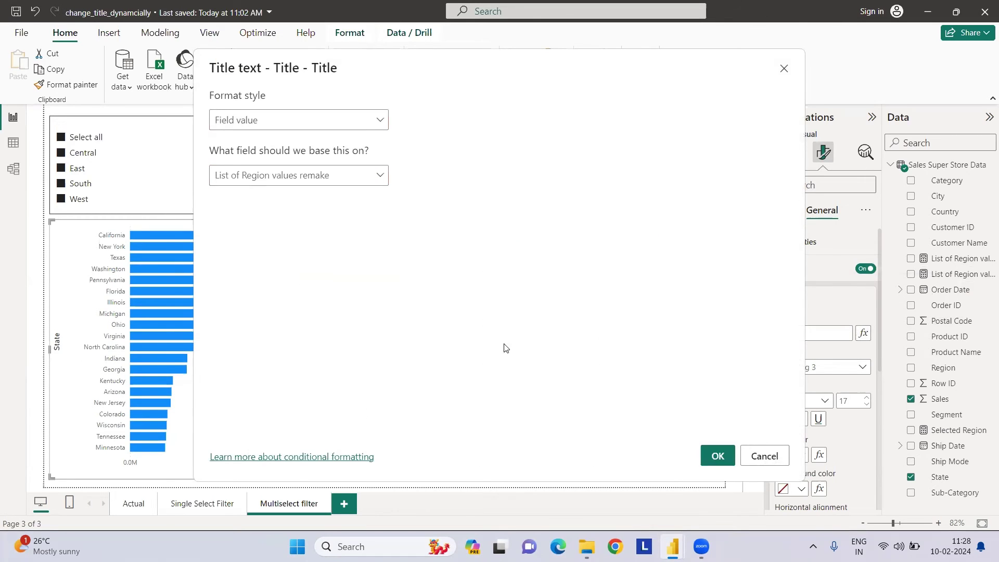
click(717, 455)
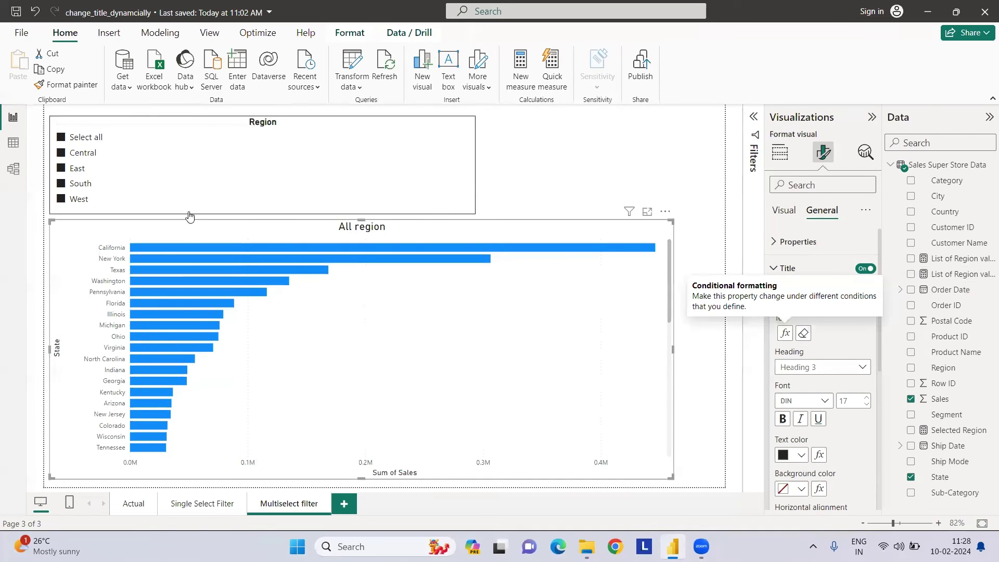
click(65, 152)
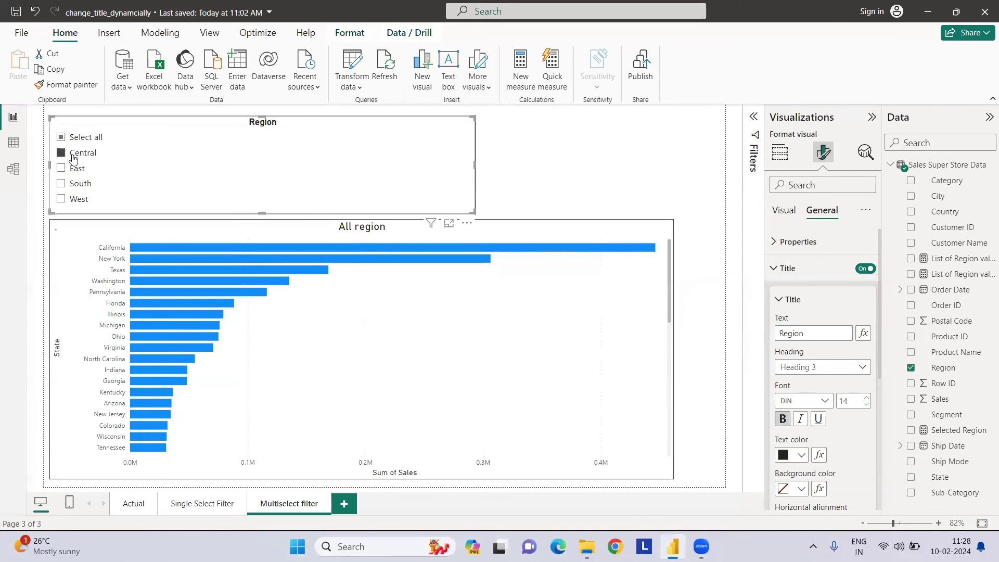
click(61, 168)
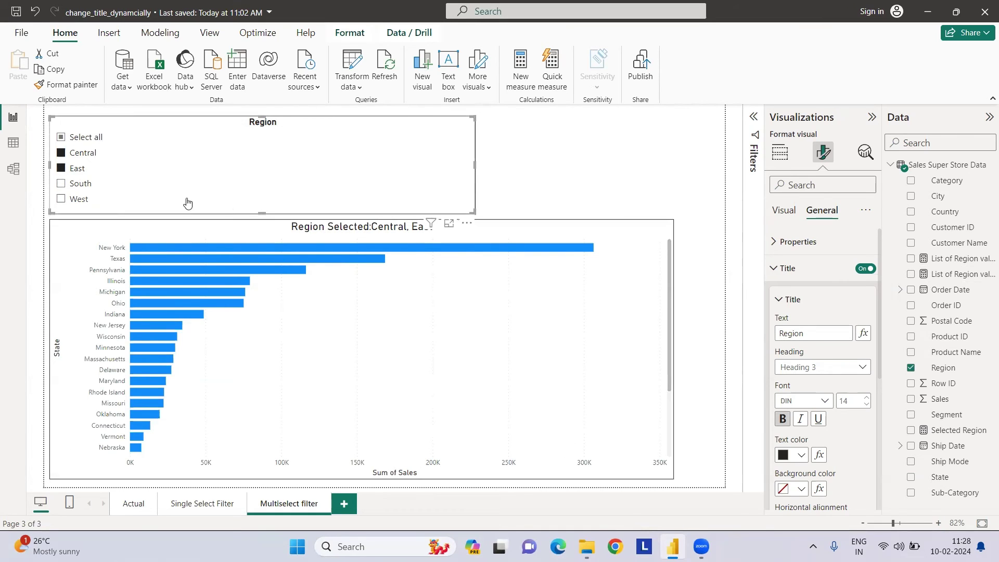
Step: Review the List of Region values remake measure's limit of 4 and IF body
click(937, 274)
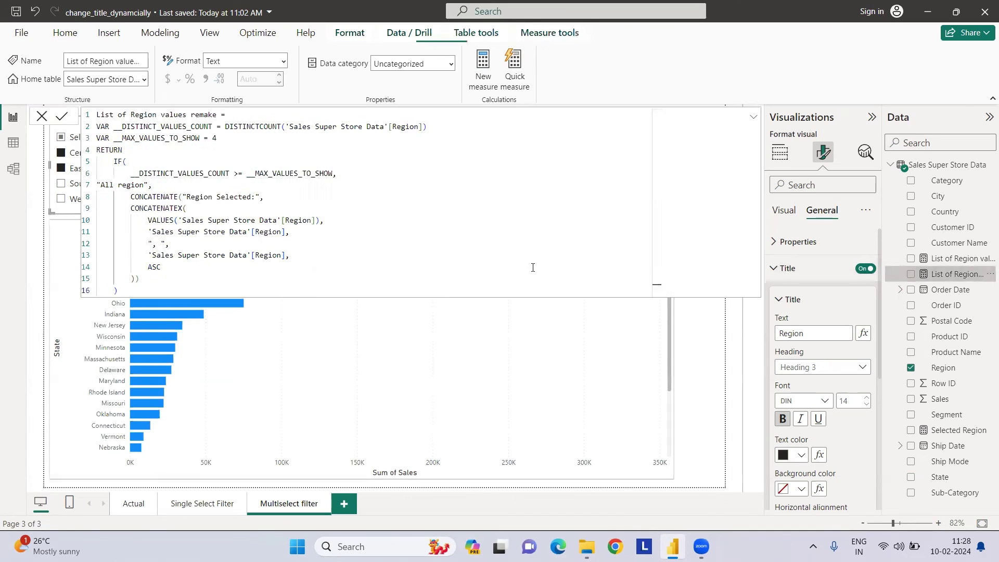
double_click(218, 138)
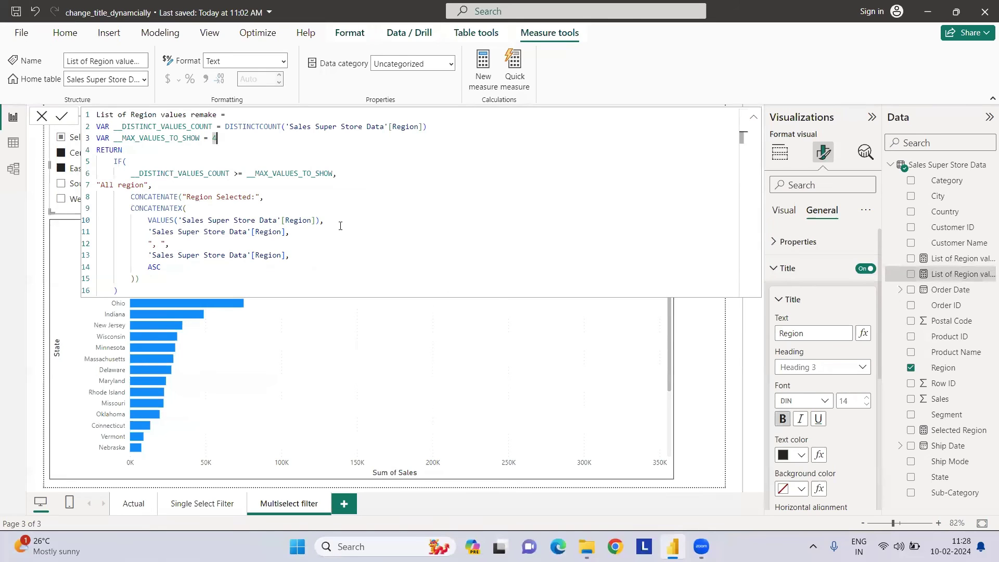
drag(118, 290, 67, 163)
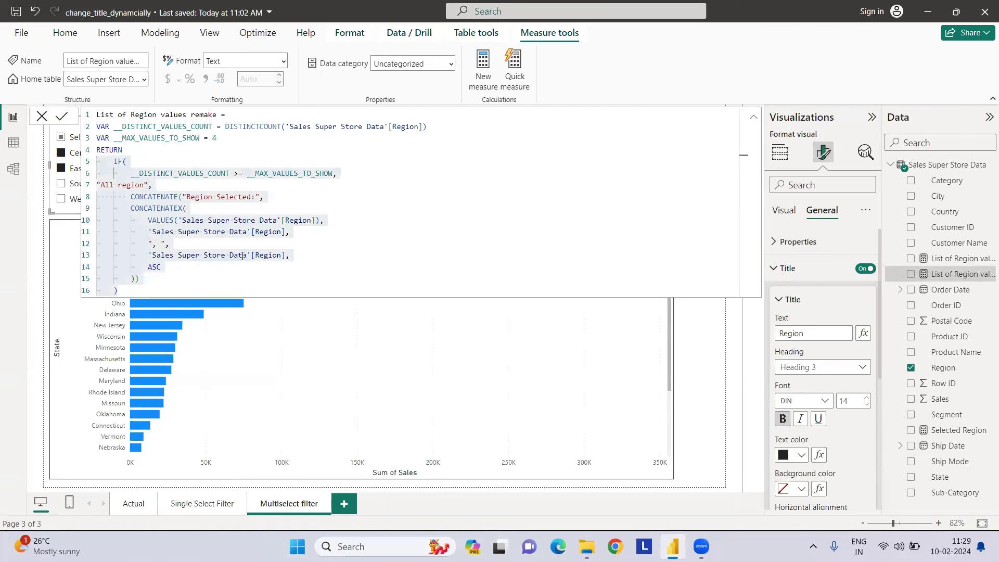
click(946, 306)
Step: Select only East in the slicer and widen the slicer to the chart's width
click(61, 136)
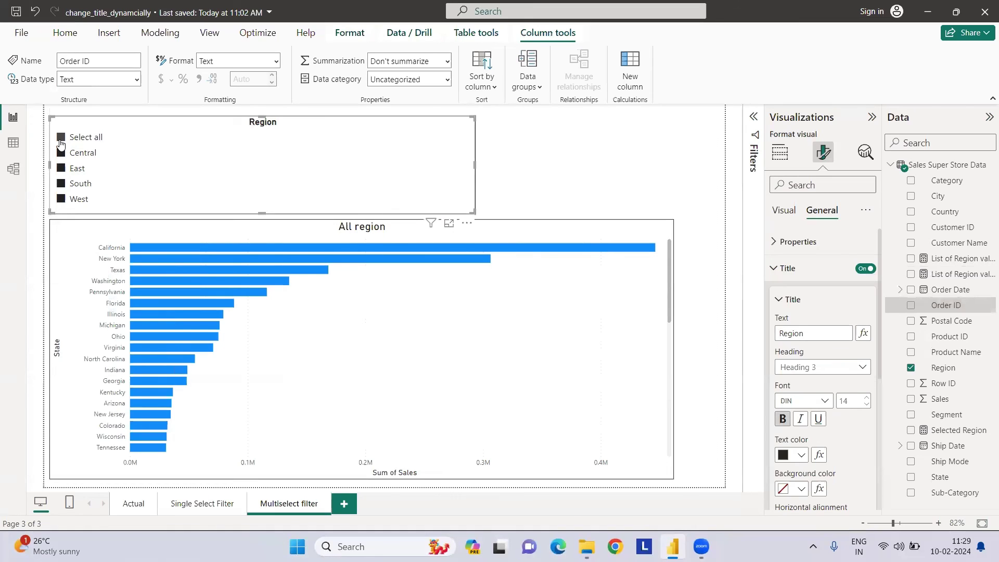
click(61, 137)
click(61, 168)
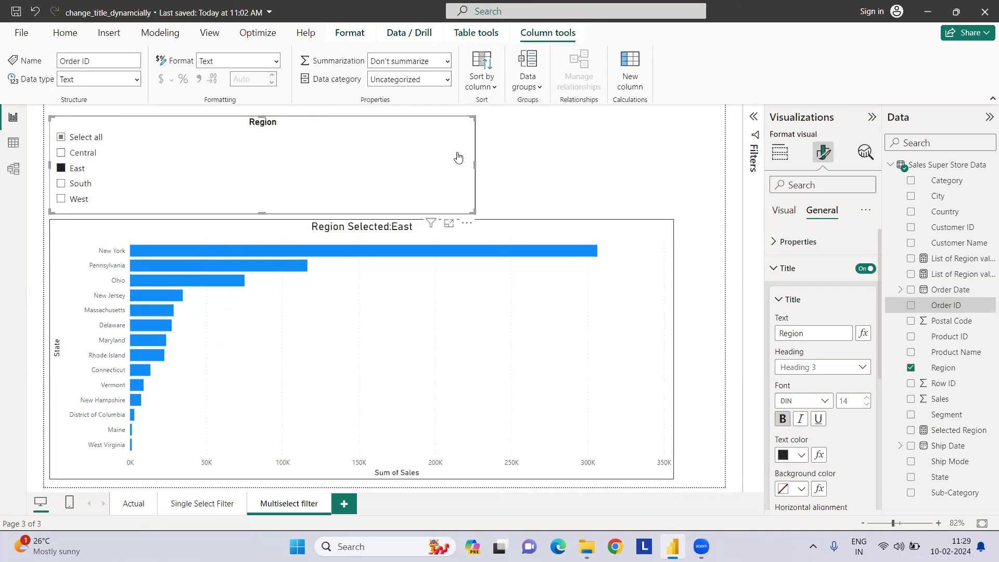
drag(475, 165, 672, 181)
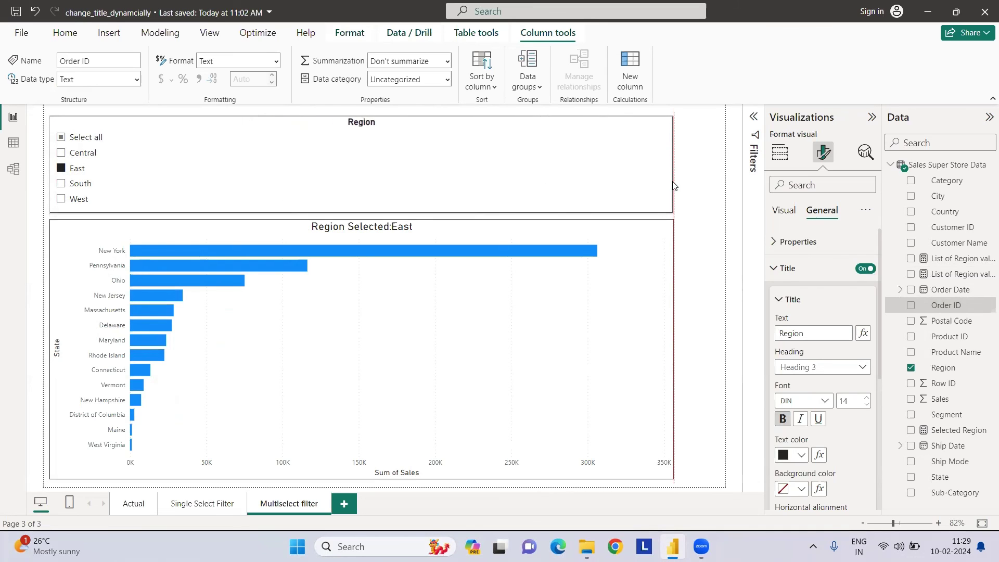
click(697, 191)
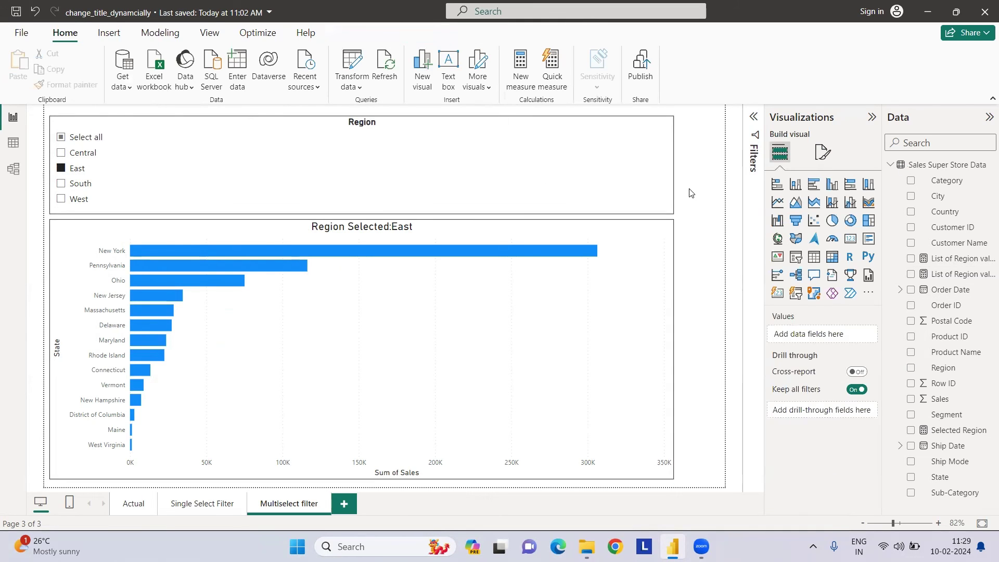